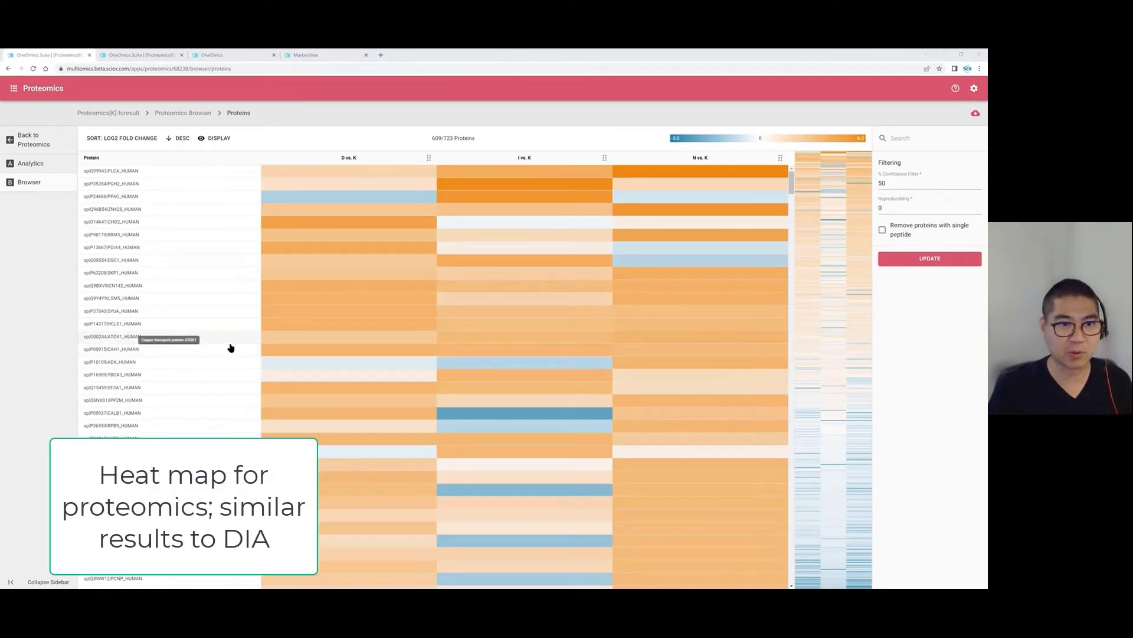
Review the Ontologies network linking cellular-component terms to D vs. K proteins.
mouse_move(273, 354)
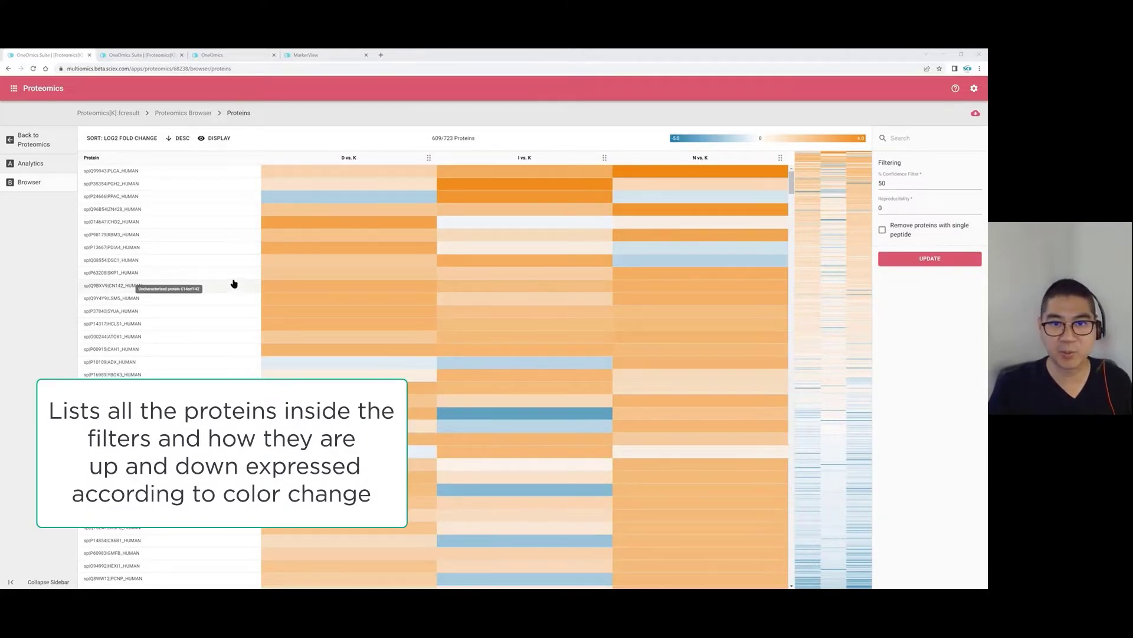
mouse_move(335, 286)
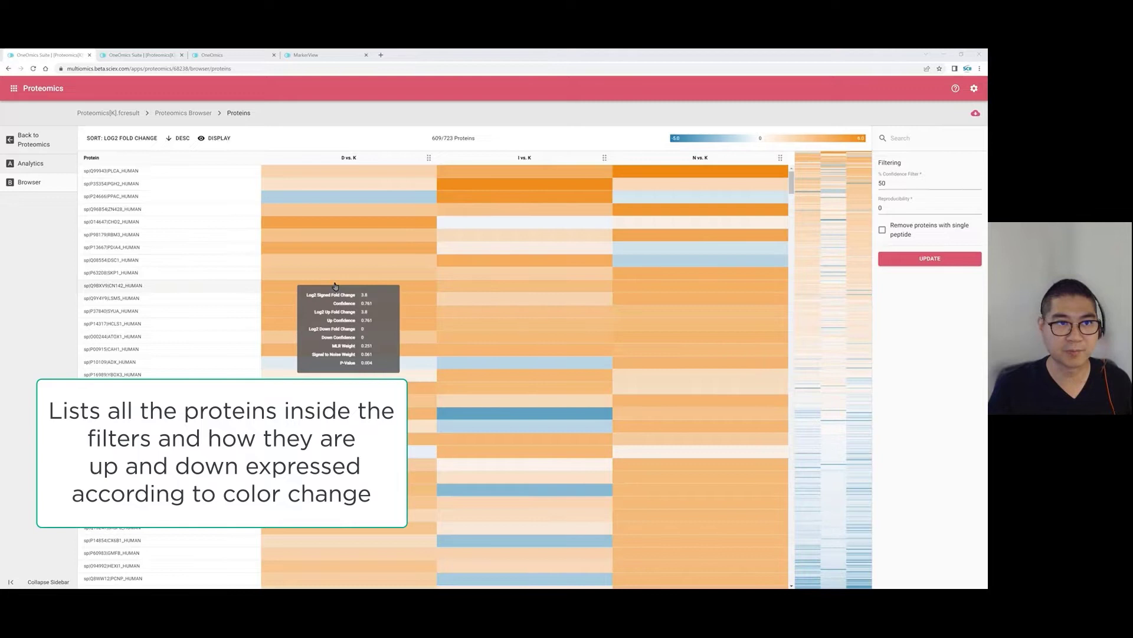
left_click(142, 56)
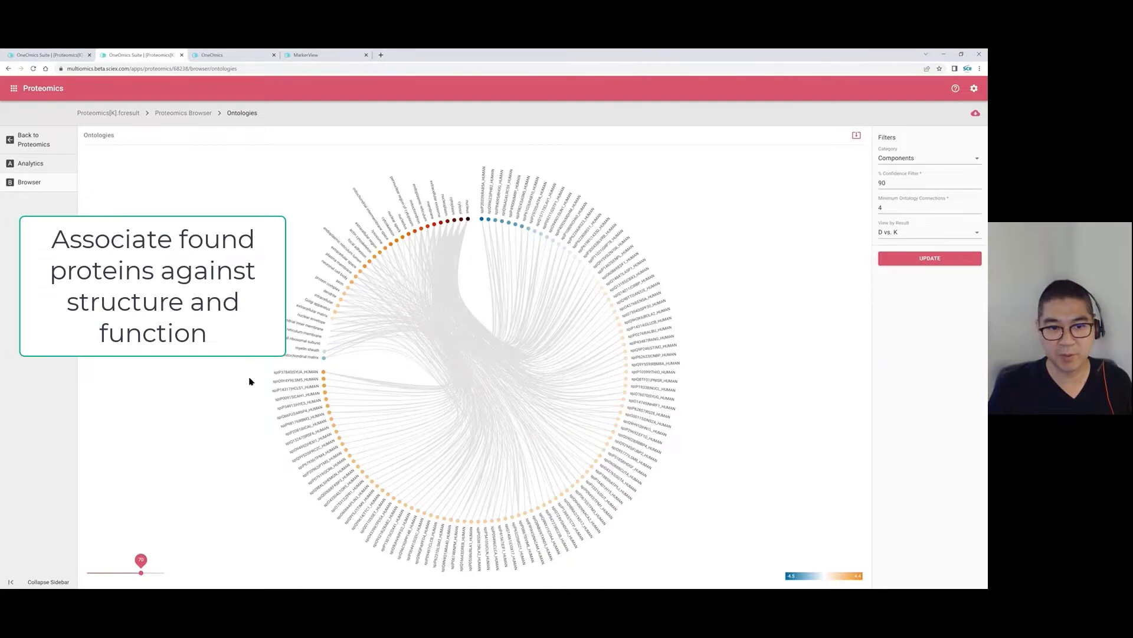
mouse_move(287, 377)
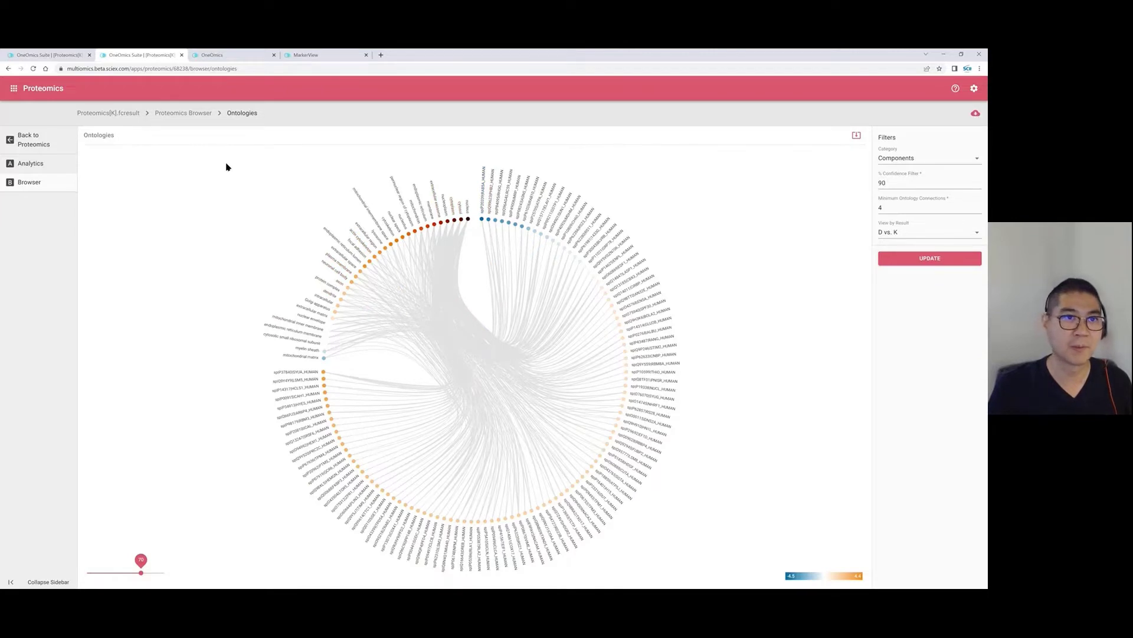
left_click(220, 56)
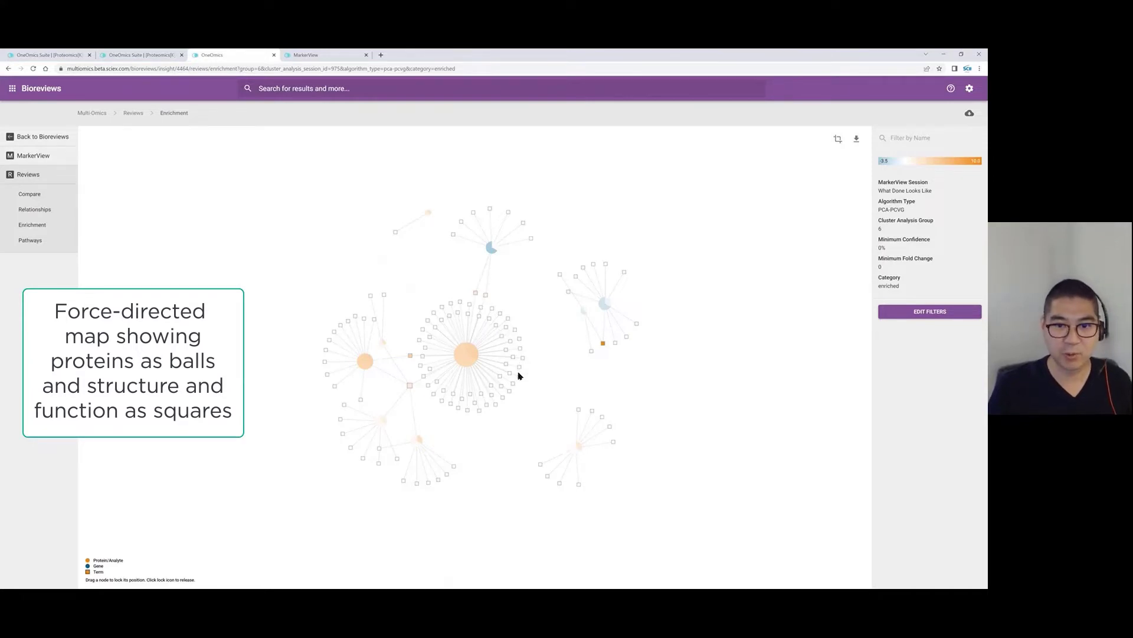
left_click(466, 355)
left_click(466, 357)
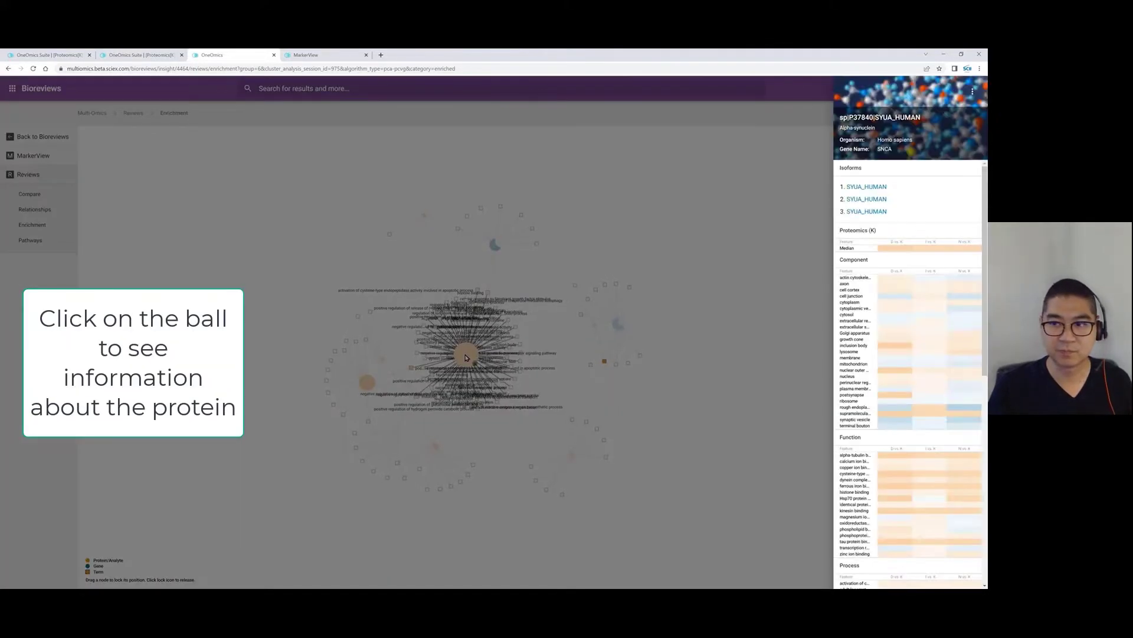
left_click(521, 289)
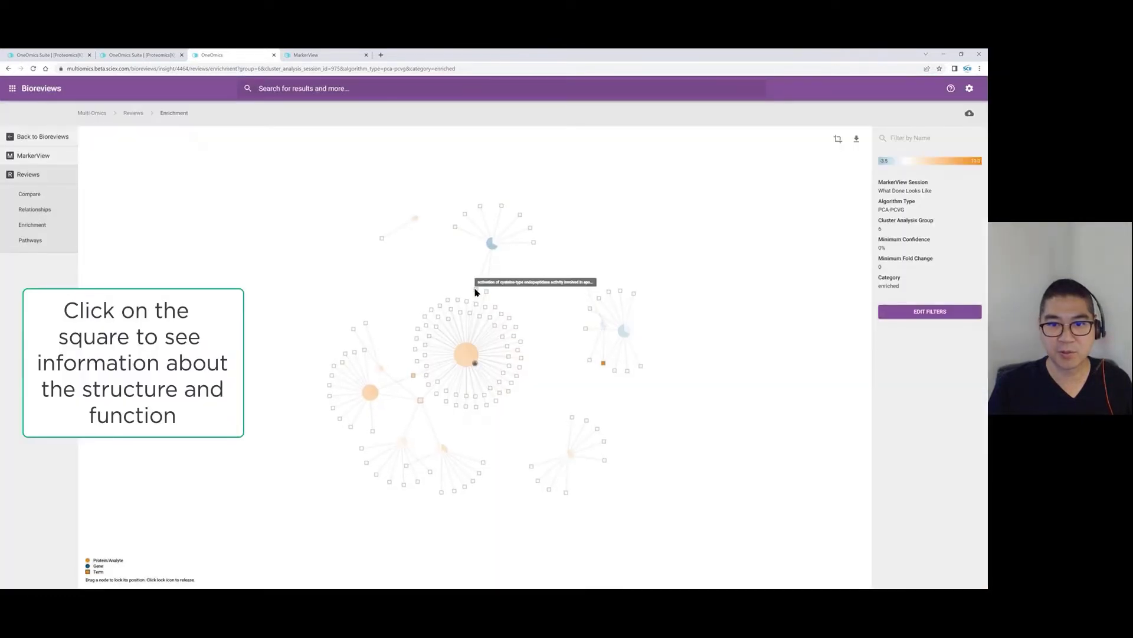
left_click(476, 292)
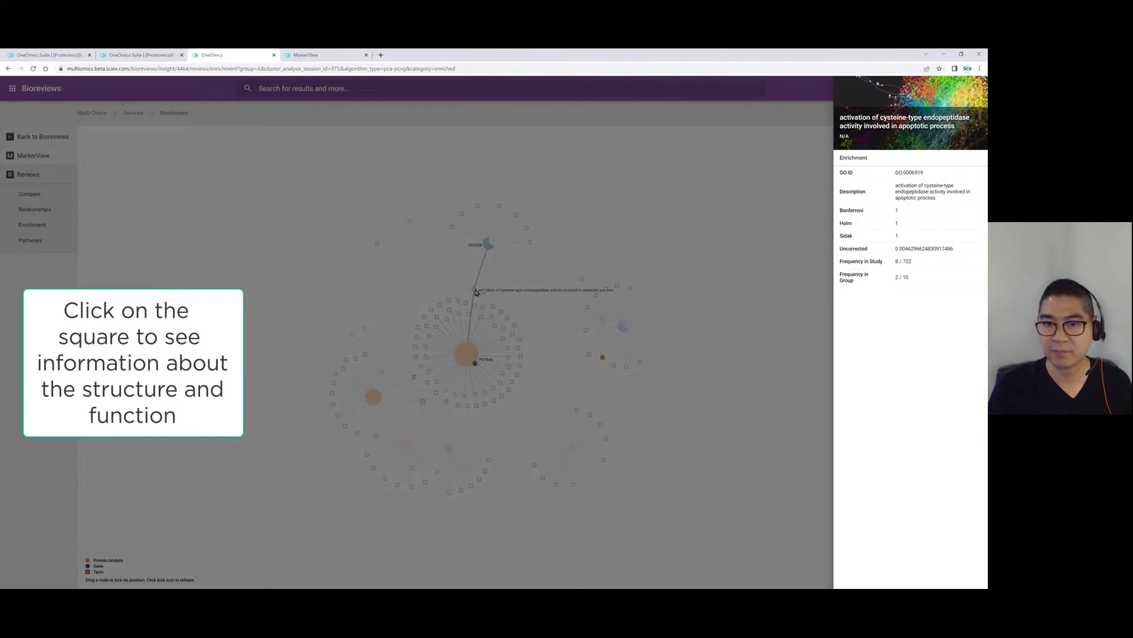
left_click(541, 276)
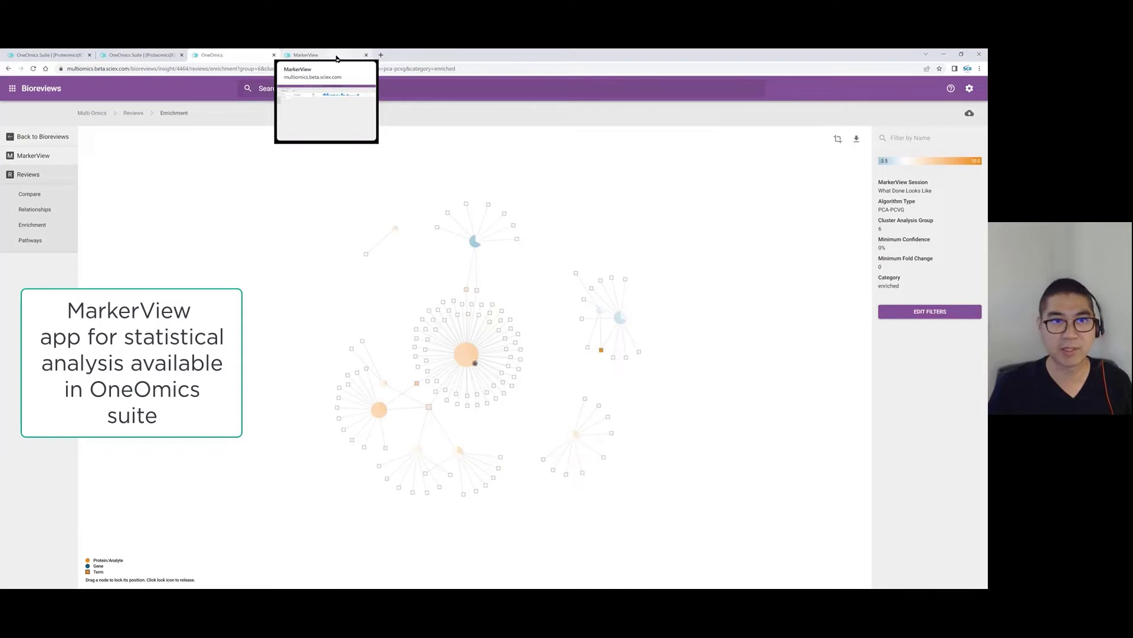
Create a fold-change MarkerView session named 'How to get there' on the Proteomics experiment.
left_click(336, 56)
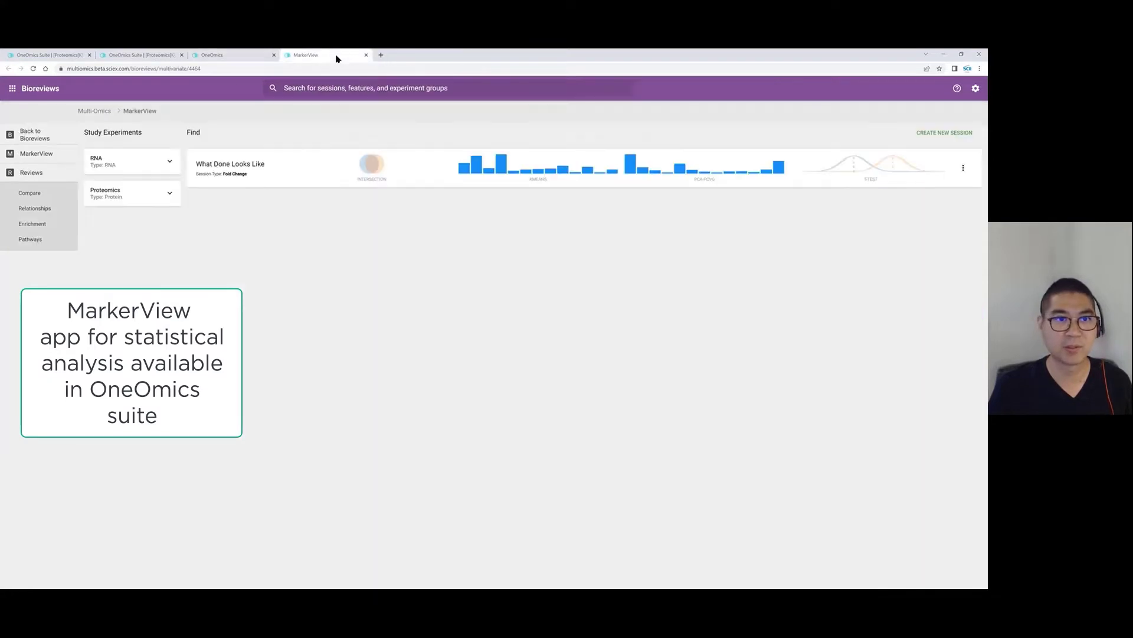
left_click(960, 133)
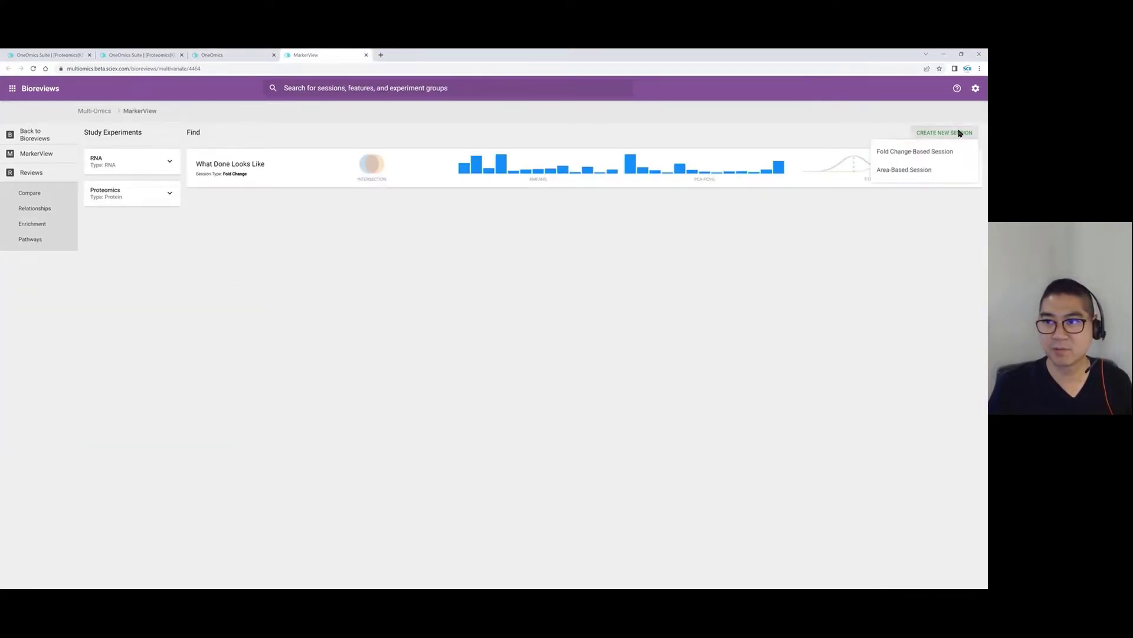
left_click(907, 151)
left_click(415, 329)
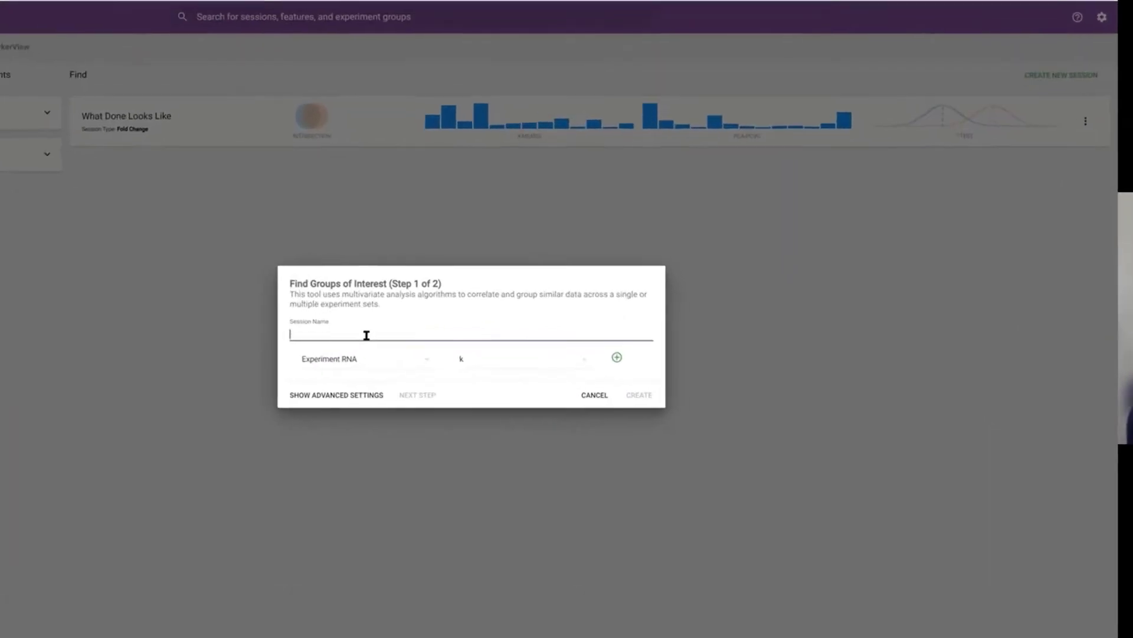
type("How to g")
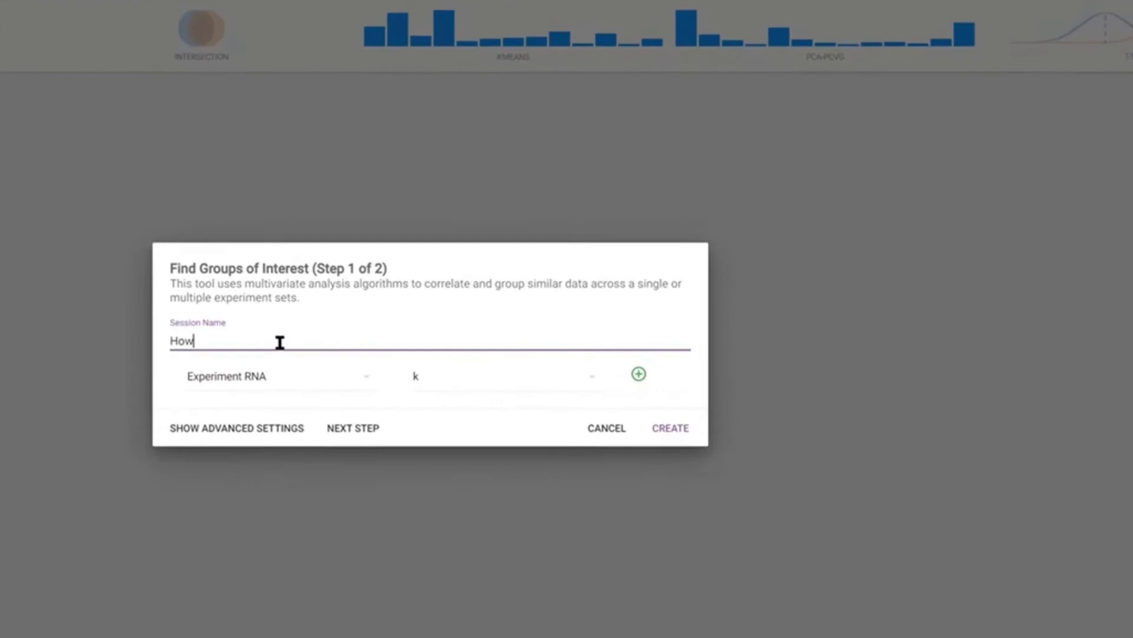
type("et there")
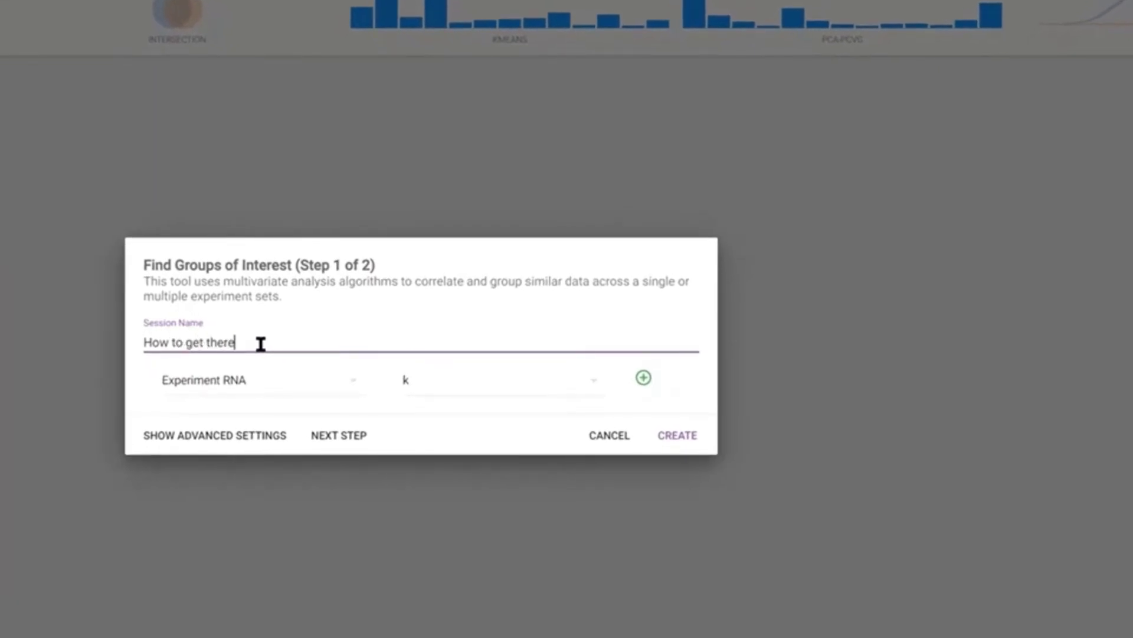
left_click(302, 384)
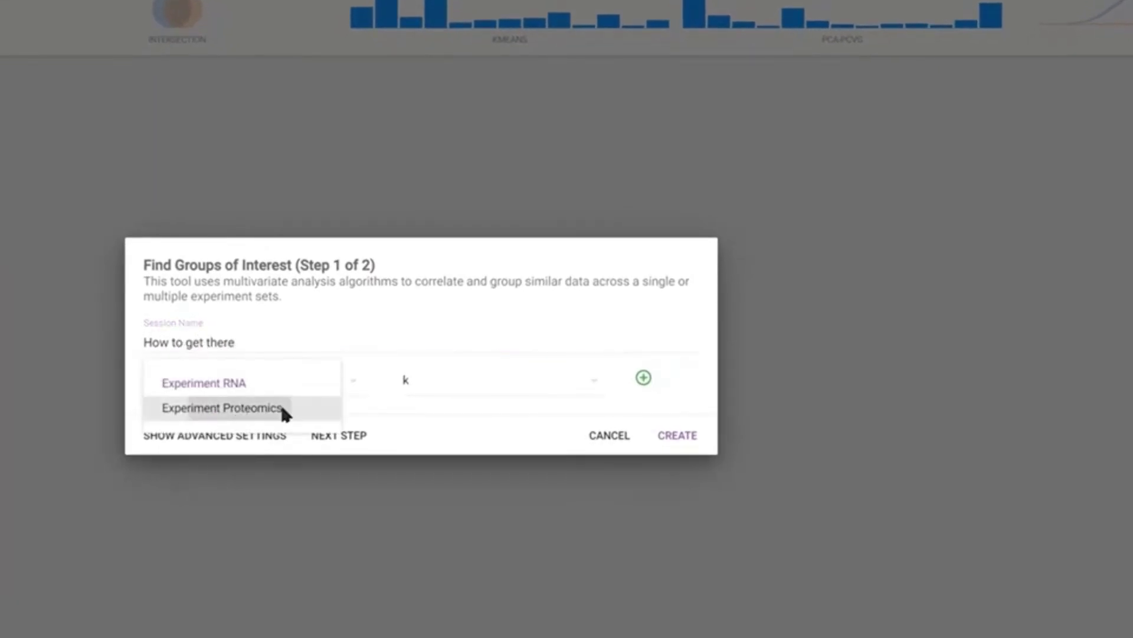
left_click(280, 407)
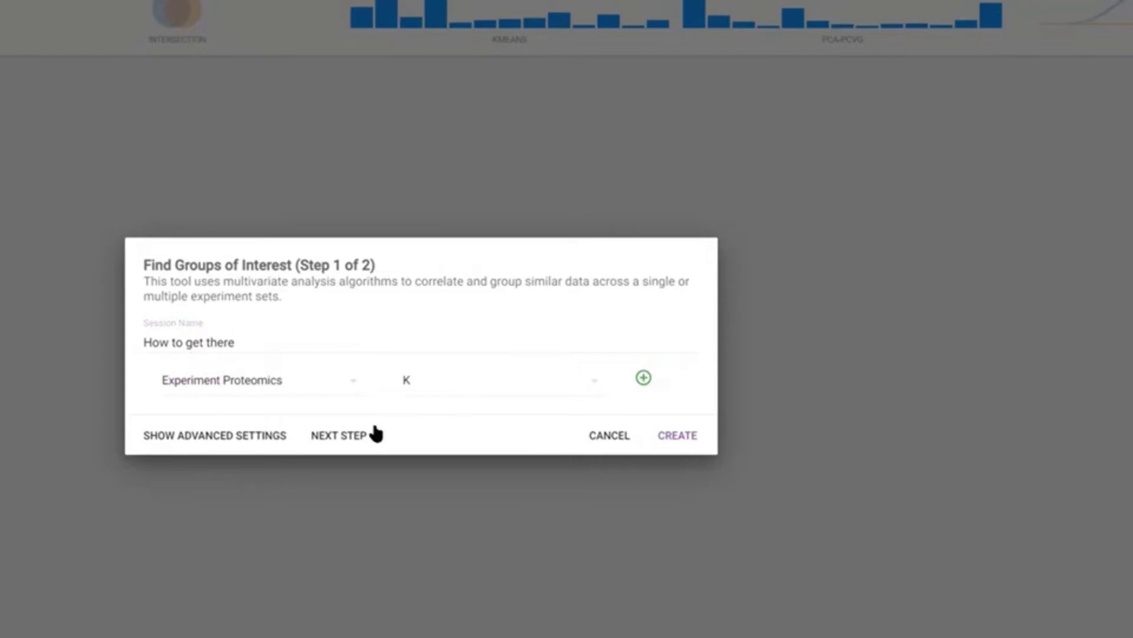
Set the fold change threshold to 1 and raise the confidence threshold from 75 to 80.
left_click(341, 440)
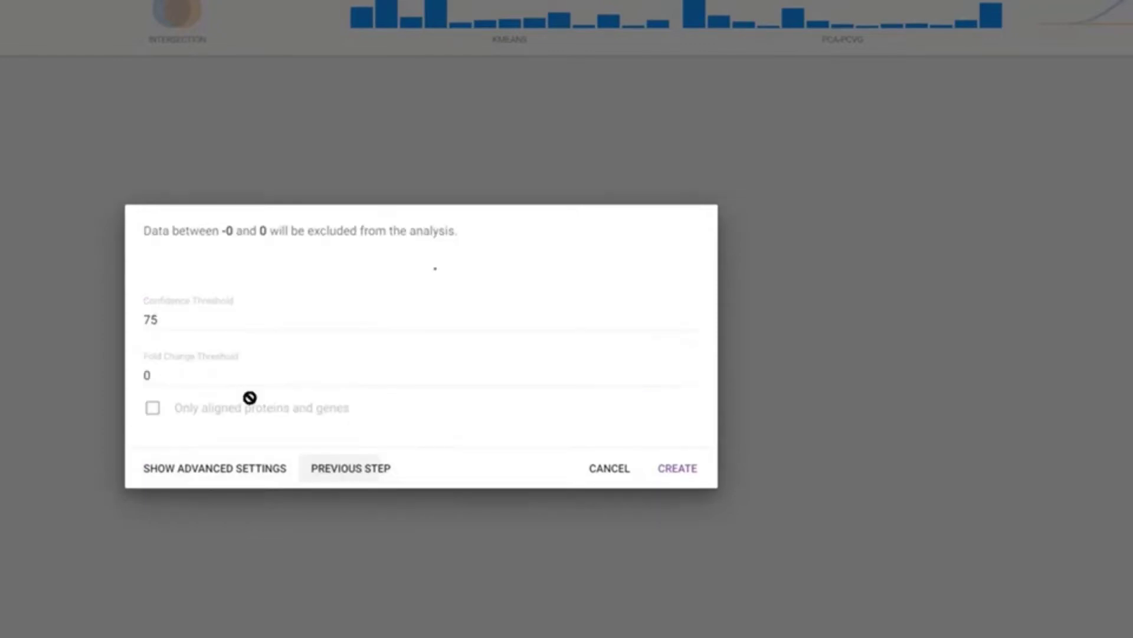
left_click(171, 373)
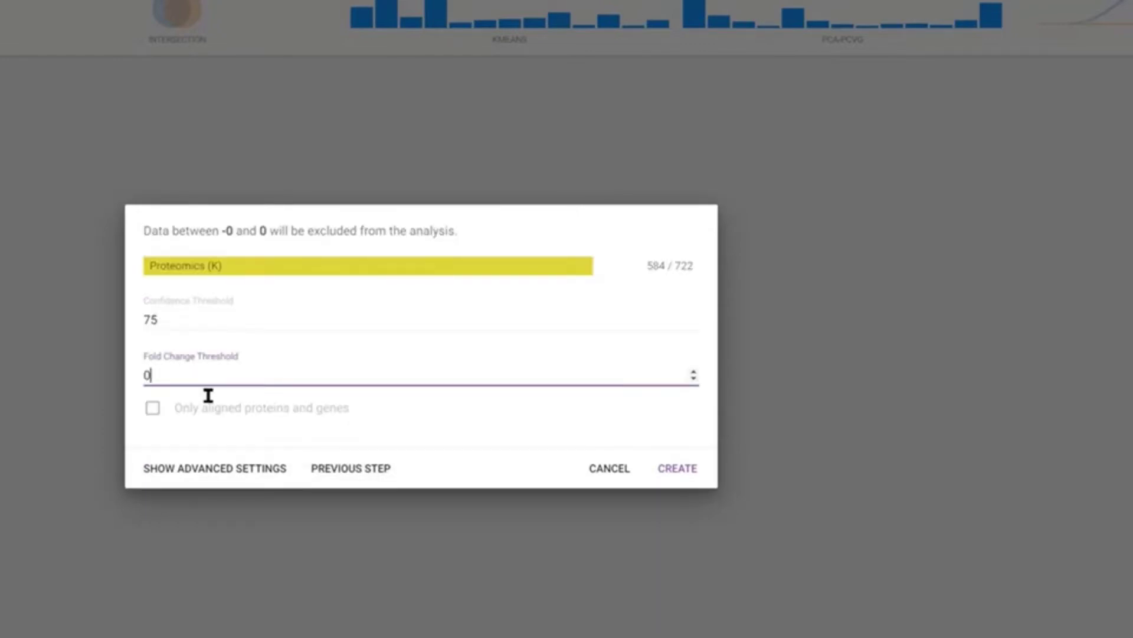
key("BackSpace")
type("1")
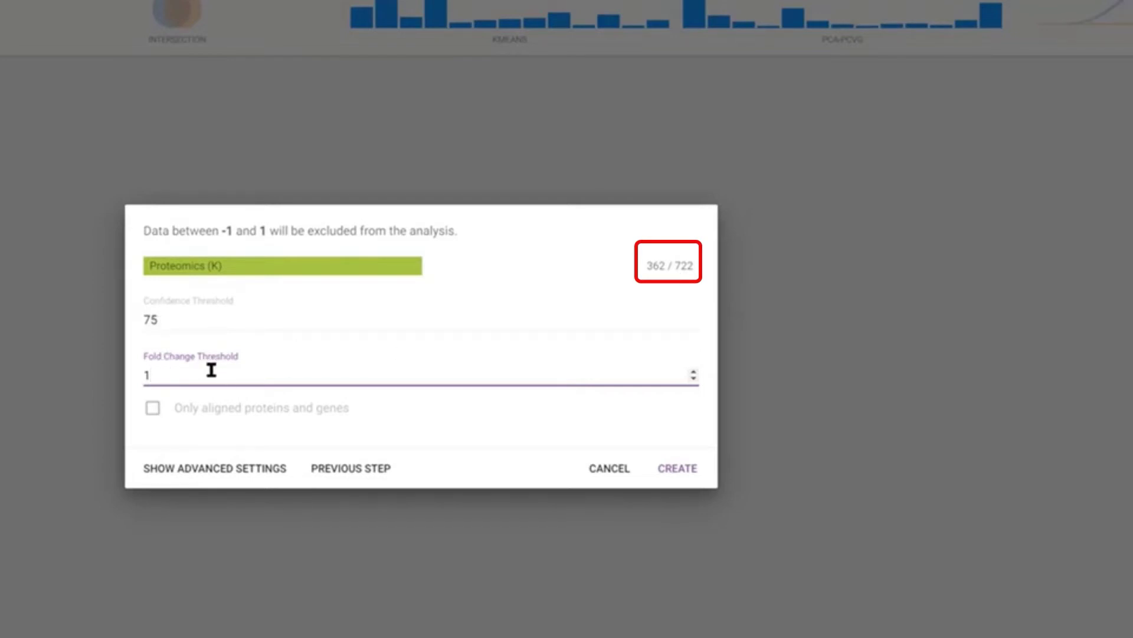
left_click(212, 322)
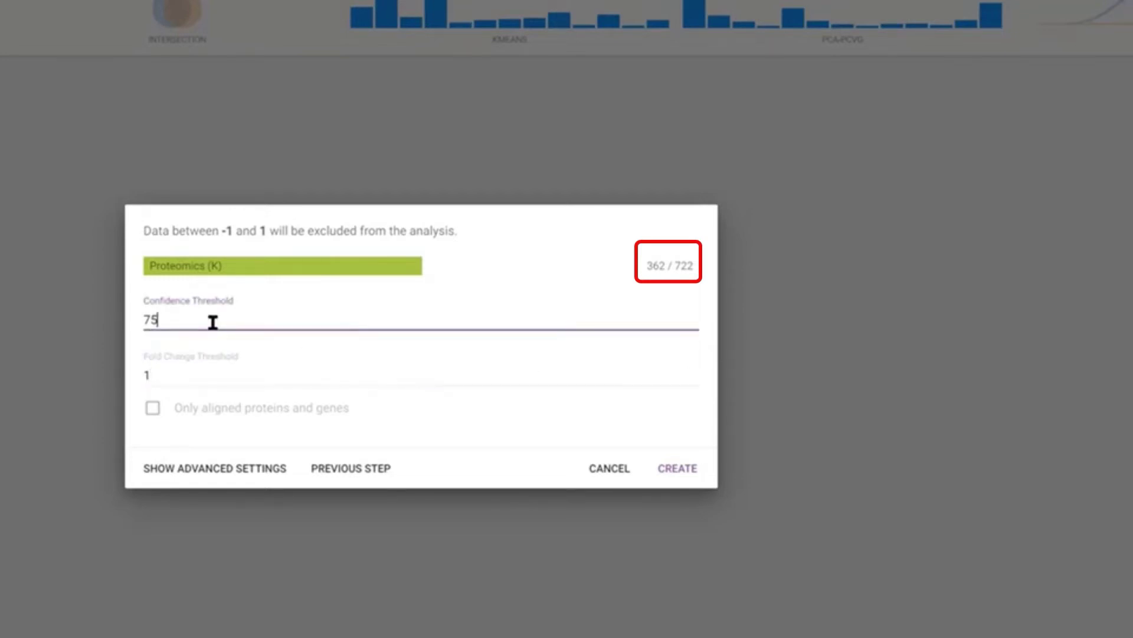
key("BackSpace")
key("BackSpace")
type("0")
key("BackSpace")
type("80")
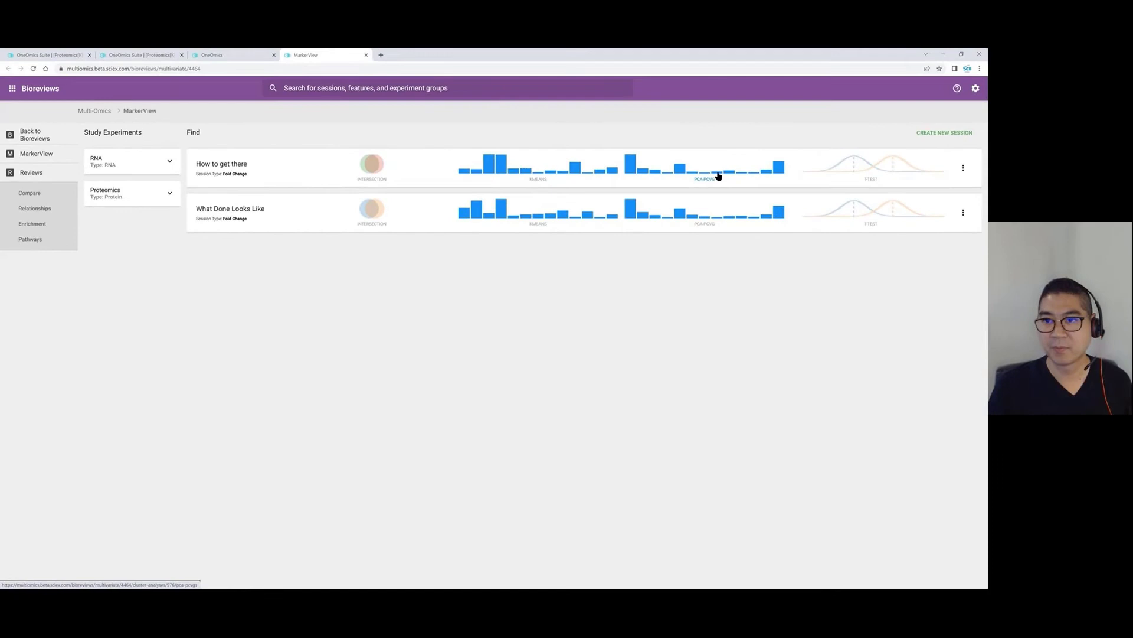
Open the 'How to get there' PCA-PCVG analysis and show cluster group 0's protein heat map.
left_click(718, 176)
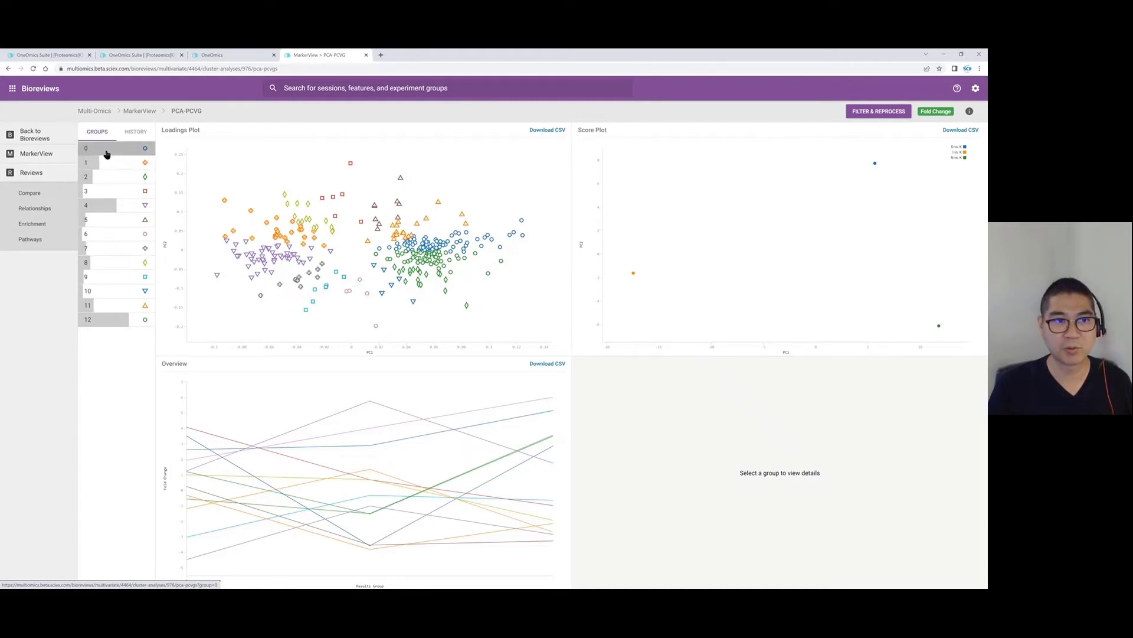
left_click(106, 154)
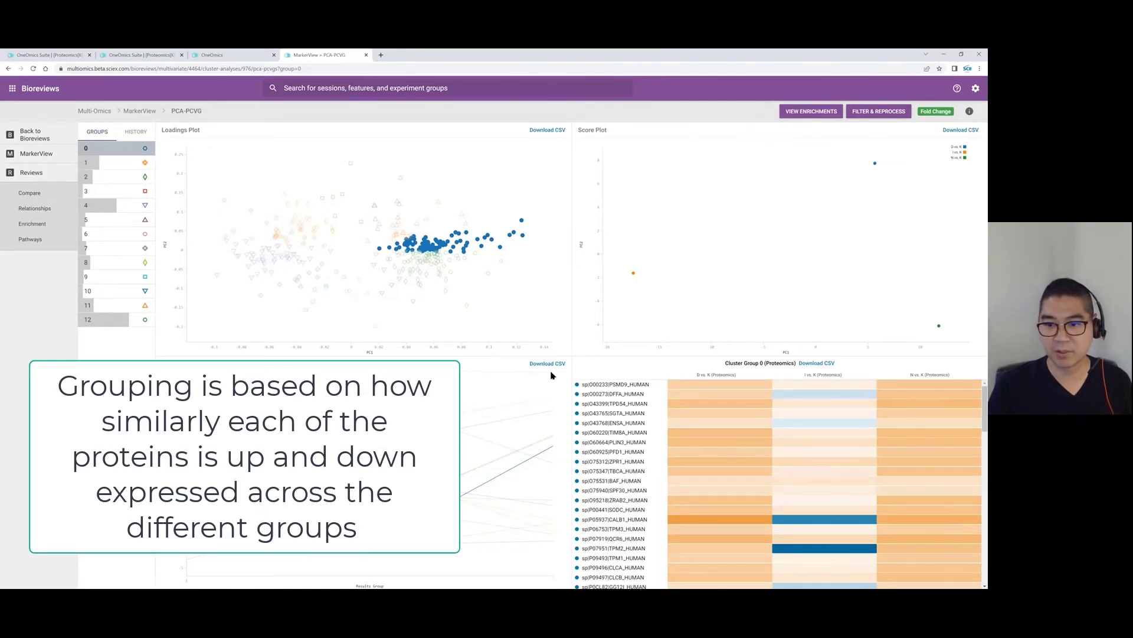
mouse_move(706, 389)
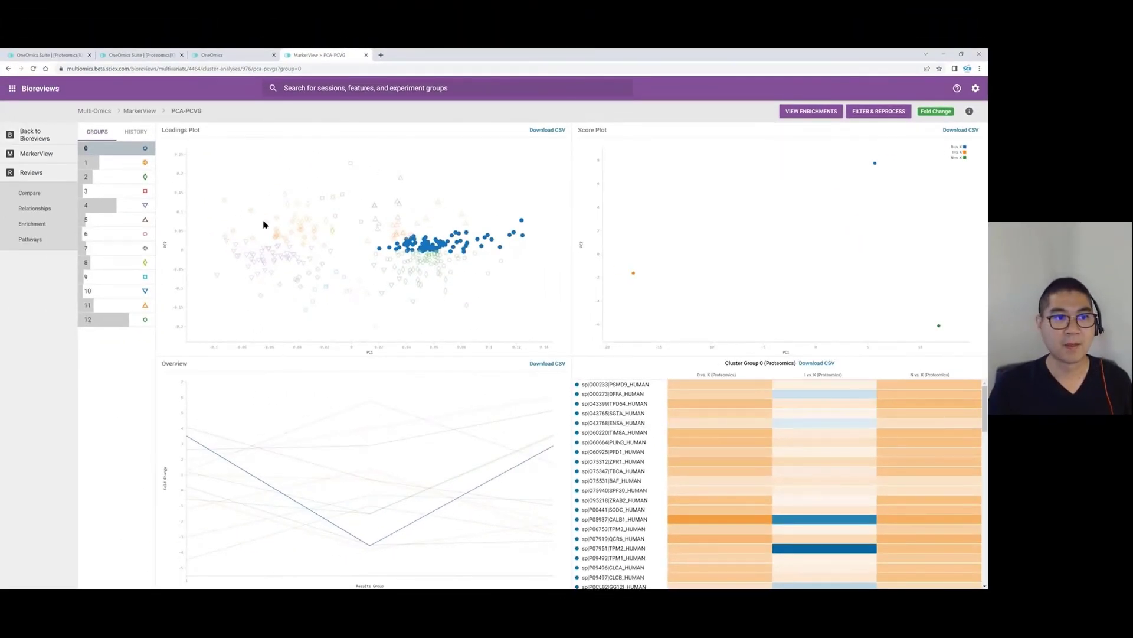
Look at cluster group 6, then select group 5 to show its nine proteins.
left_click(104, 236)
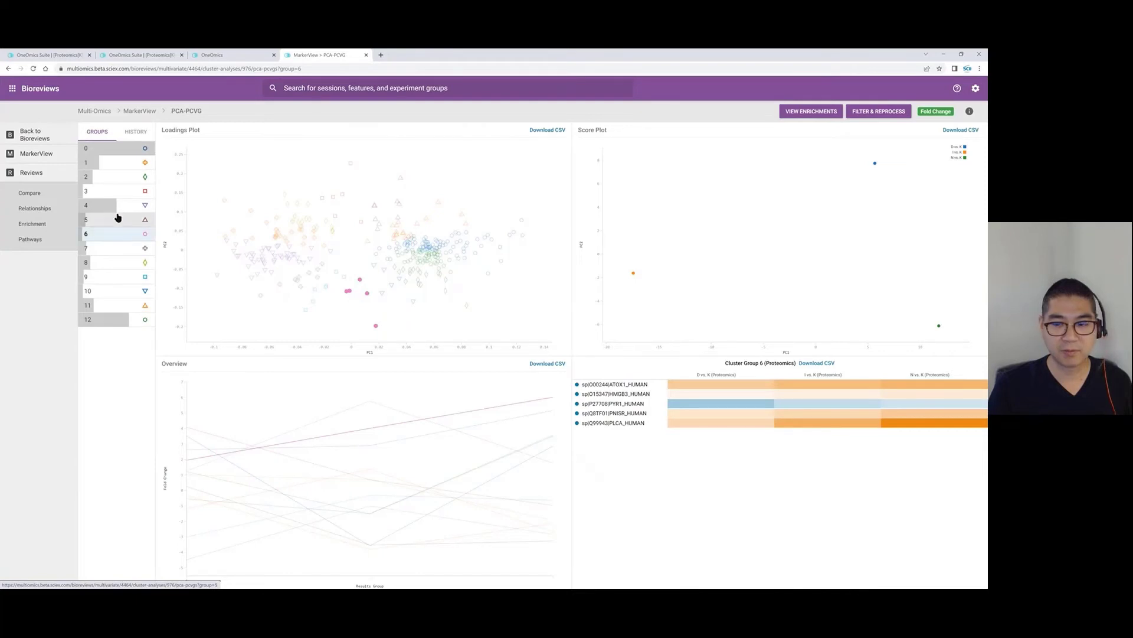
left_click(118, 220)
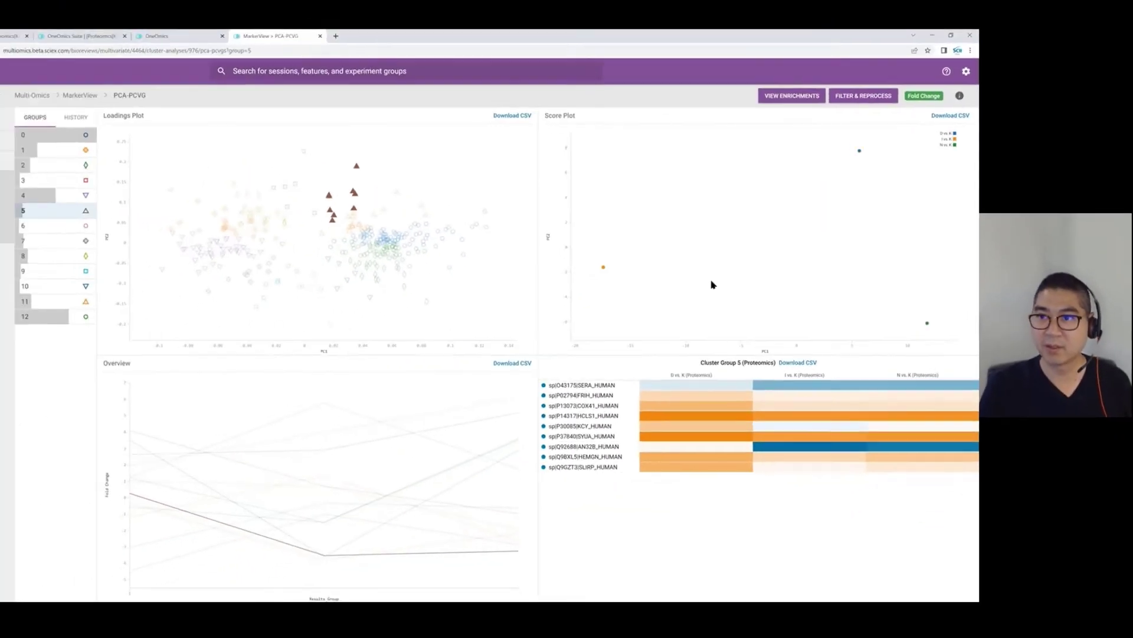
Show cluster group 5's enrichment network and inspect protein P37840's linked terms.
left_click(807, 112)
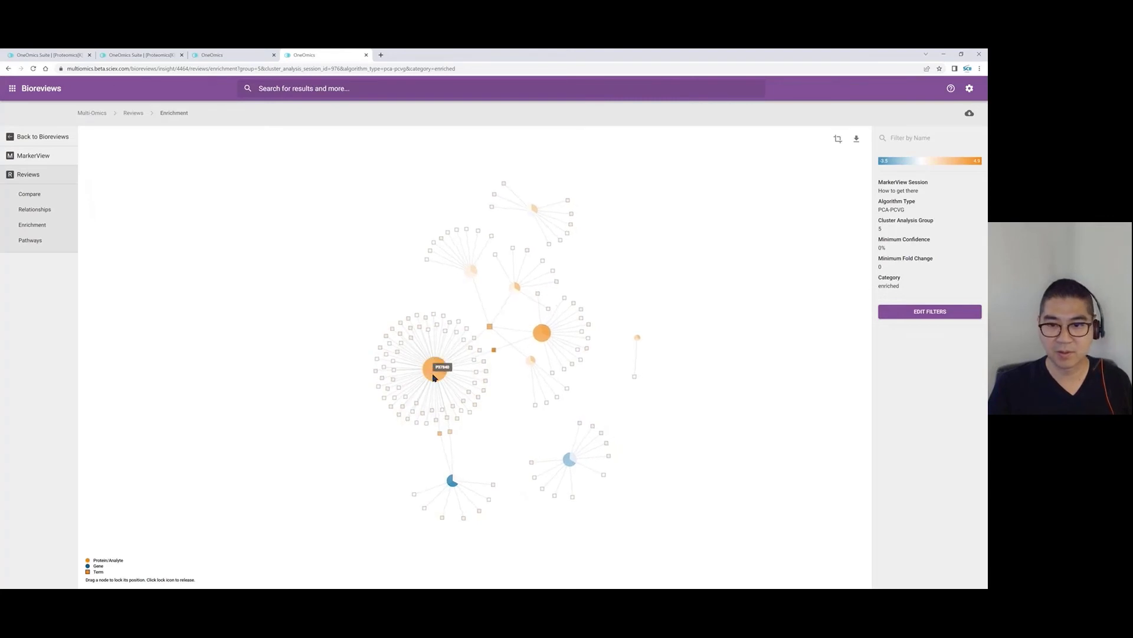
left_click(434, 375)
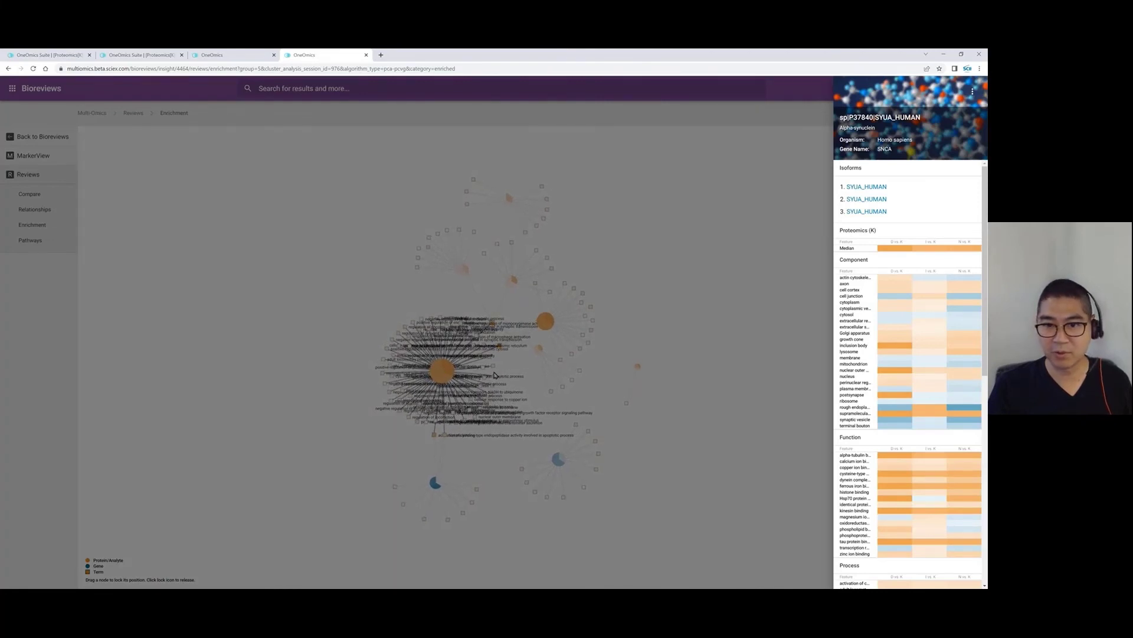
left_click(516, 348)
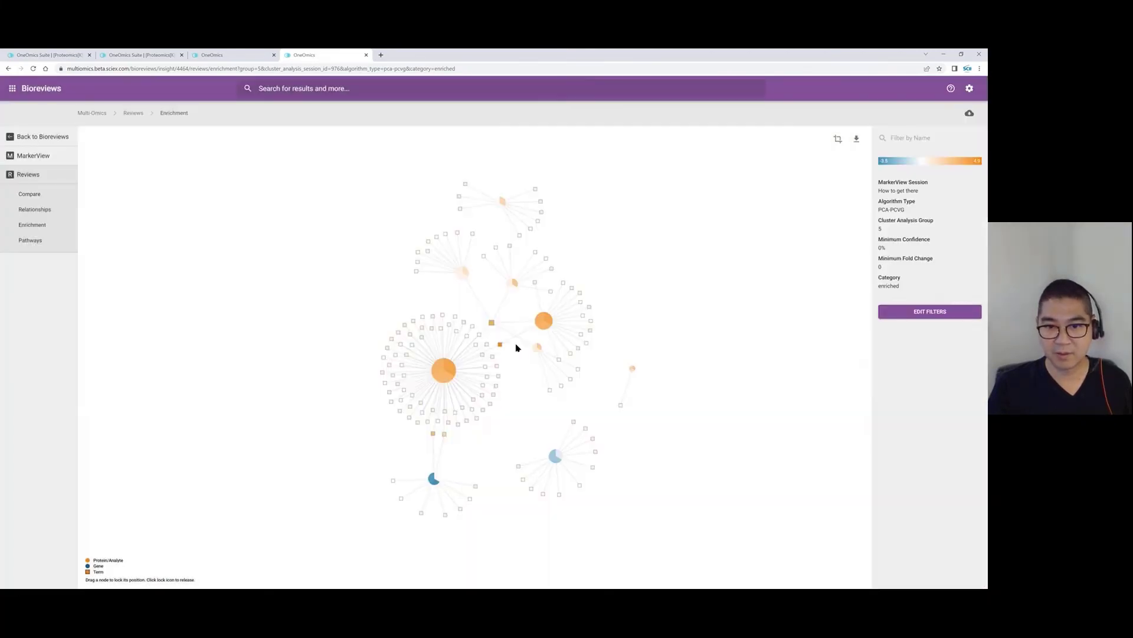
mouse_move(494, 323)
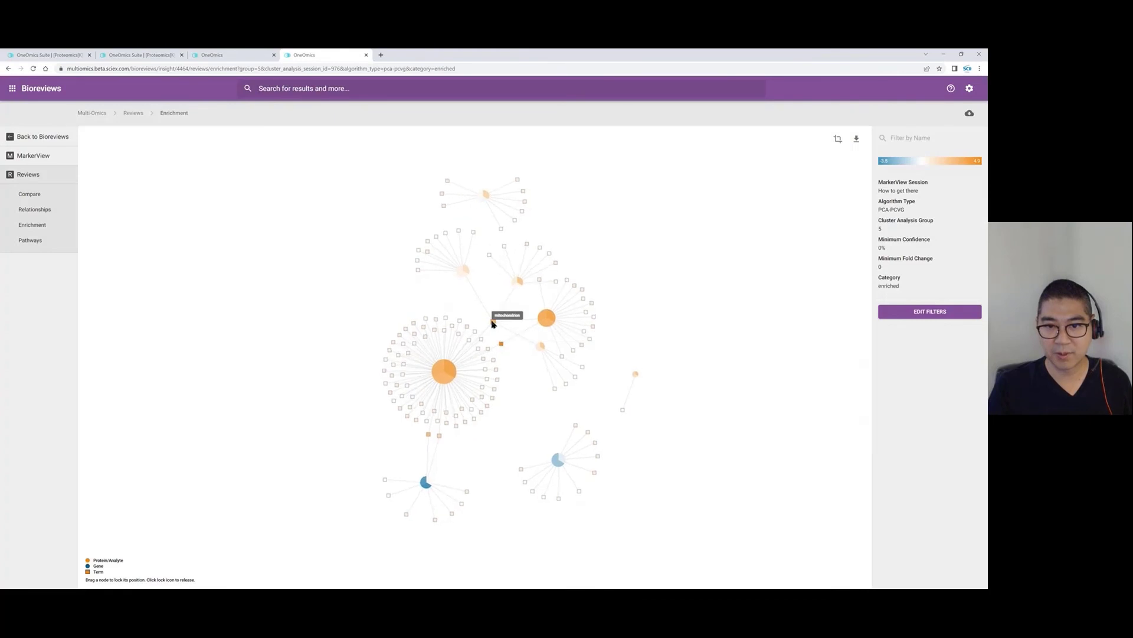
mouse_move(503, 346)
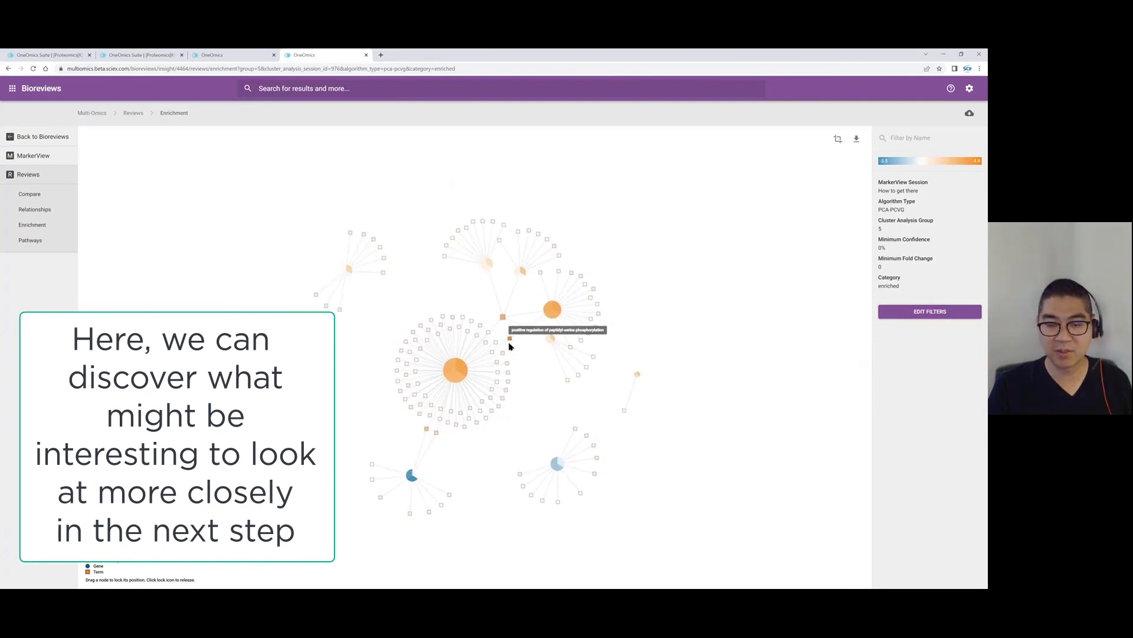
left_click(509, 340)
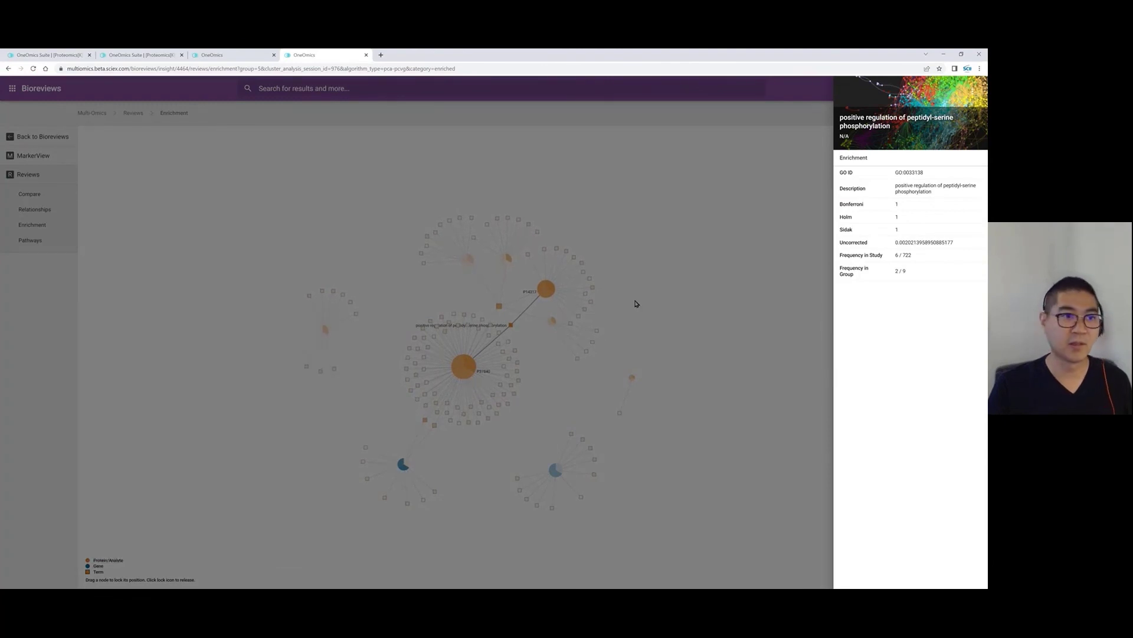
left_click(634, 301)
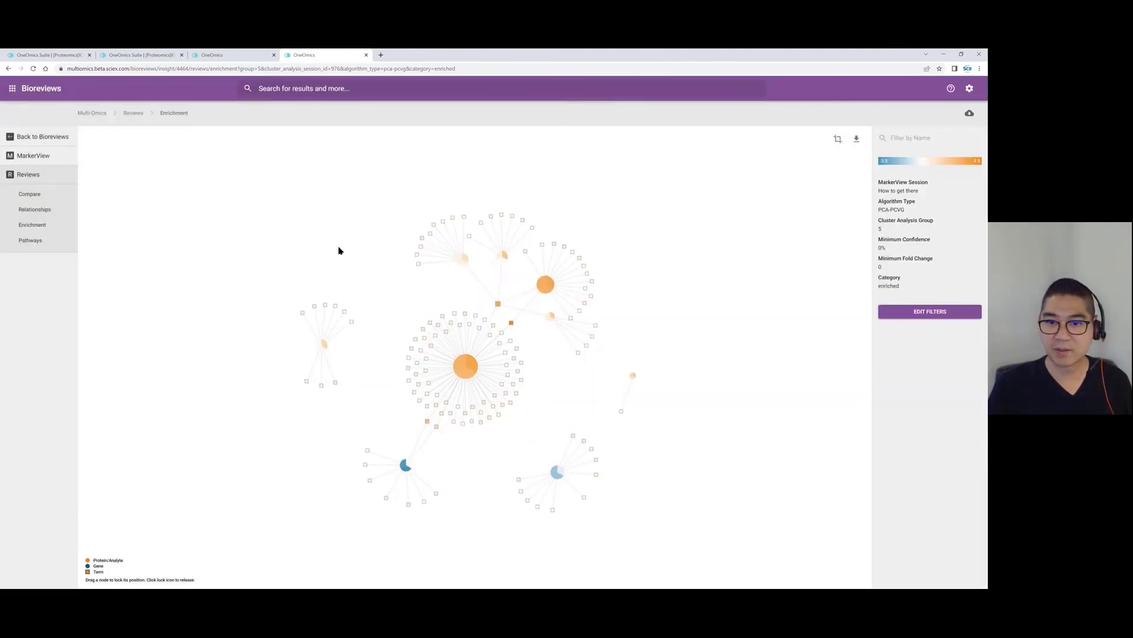